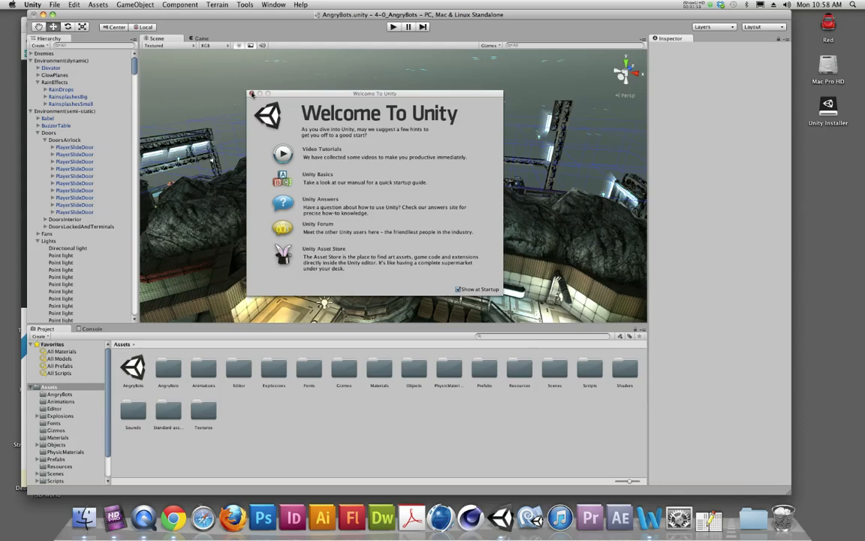
Step: Close the welcome window and view the AngryBots level around the wireframe tunnel from several angles with the Hand tool
left_click(251, 93)
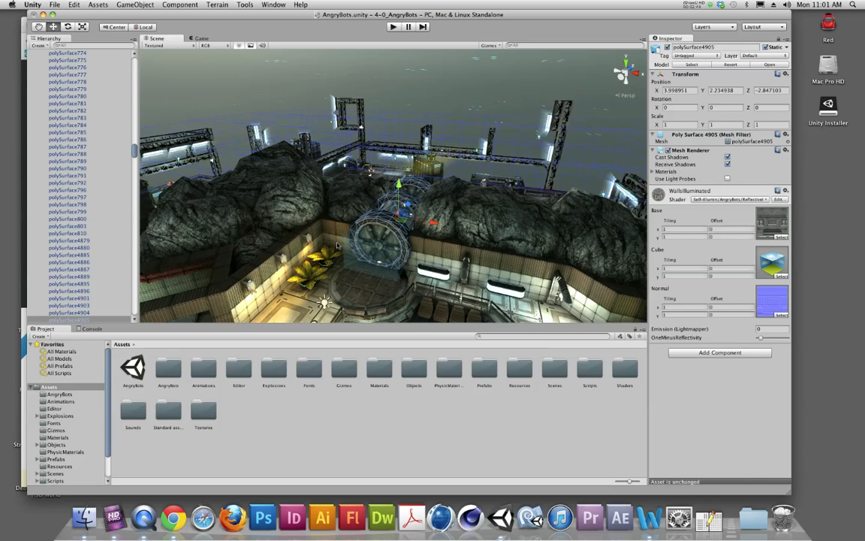
left_click(39, 27)
left_click_drag(390, 150, 425, 205, "alt")
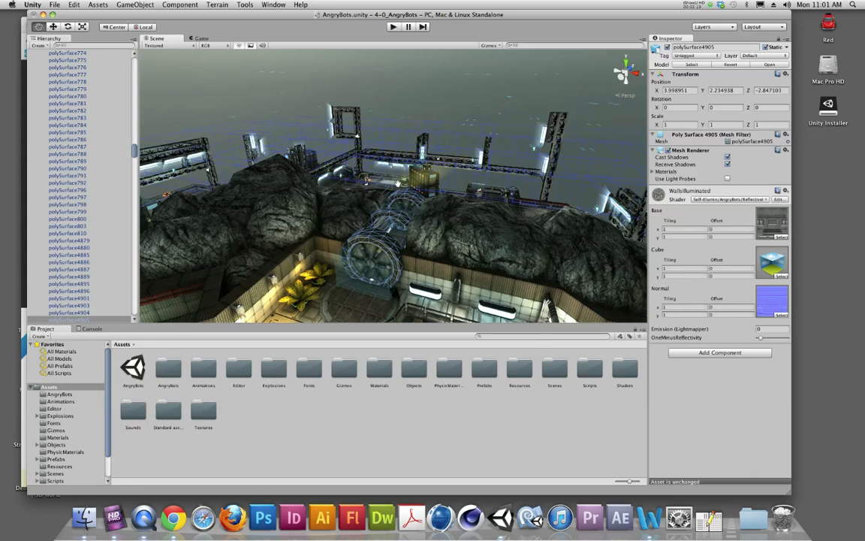
left_click_drag(398, 183, 244, 185, "alt")
left_click_drag(315, 232, 393, 242, "alt")
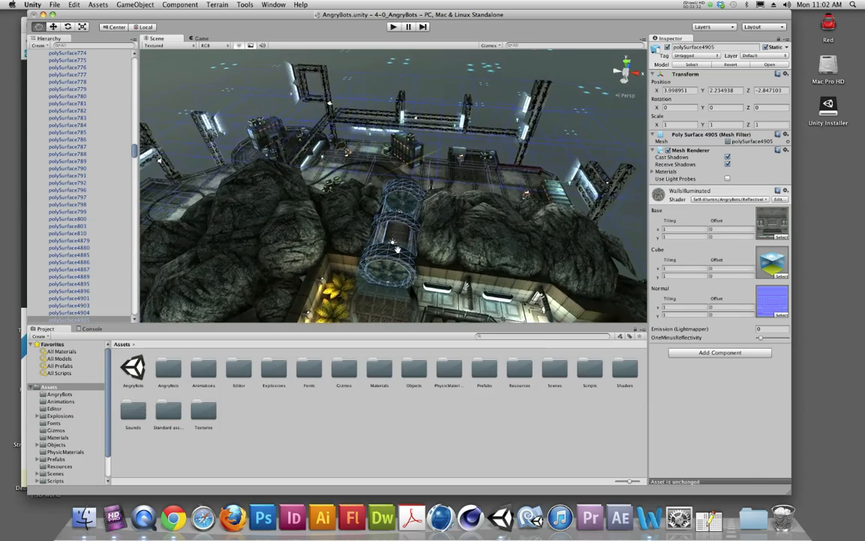
left_click_drag(391, 233, 456, 186, "alt")
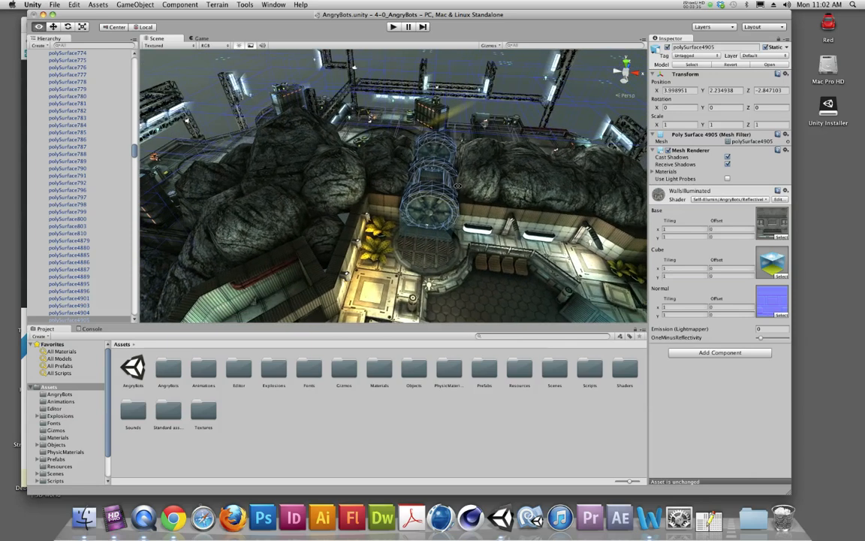
right_click_drag(479, 185, 446, 172, "alt")
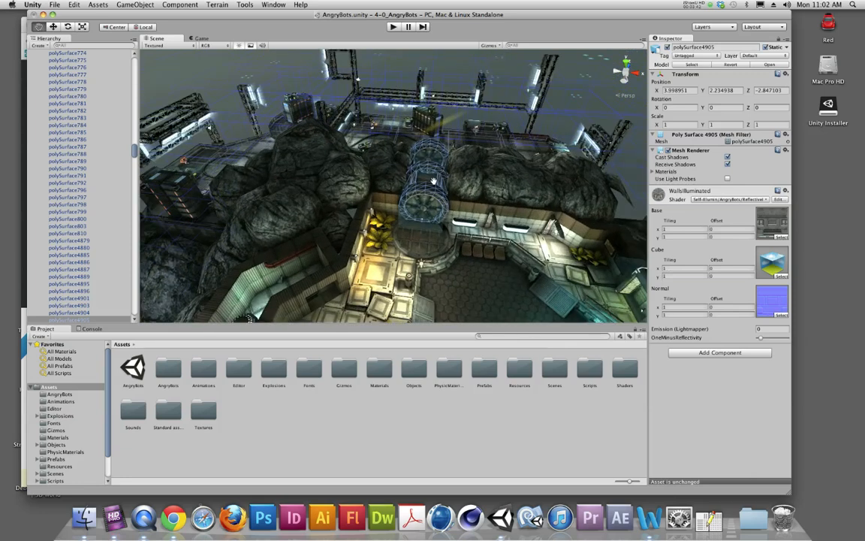
left_click_drag(445, 178, 437, 161, "alt")
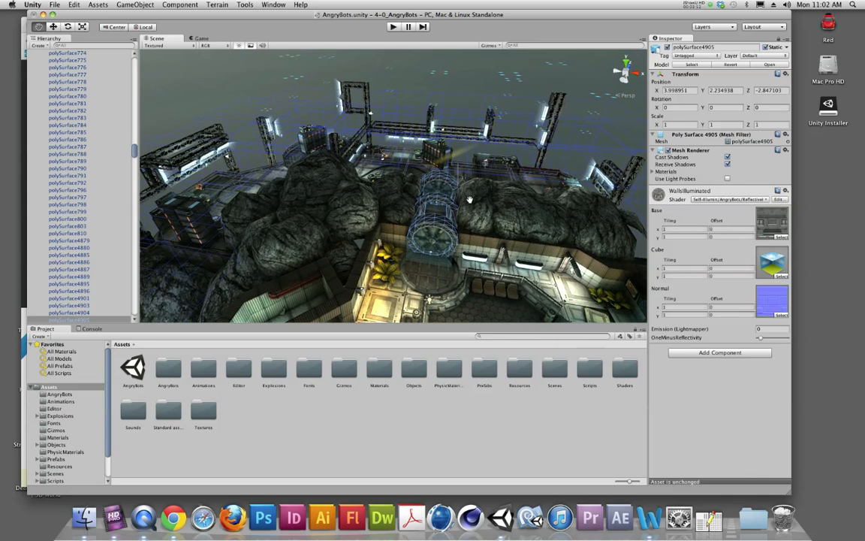
Step: Zoom the scene view in and out around the tunnel and courtyard
scroll(469, 199, "up", 2)
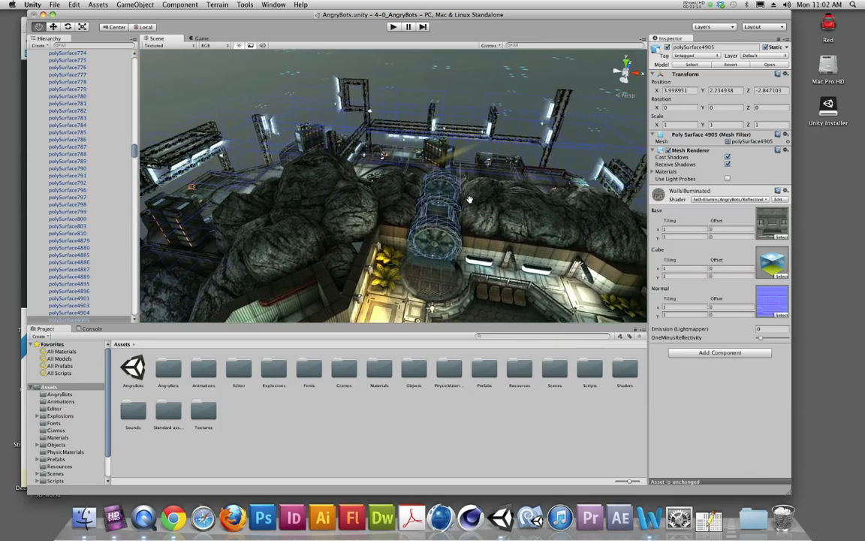
scroll(469, 200, "up", 4)
scroll(472, 203, "down", 6)
scroll(481, 227, "up", 4)
scroll(481, 227, "down", 2)
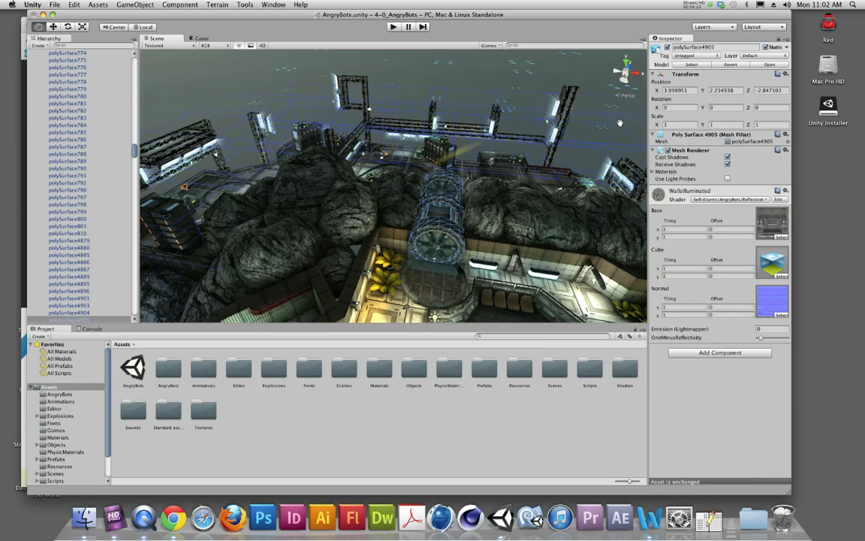
Step: Switch the scene to the Right view, and orbit back to an elevated perspective over the rooms and rocks
left_click_drag(620, 122, 627, 75, "alt")
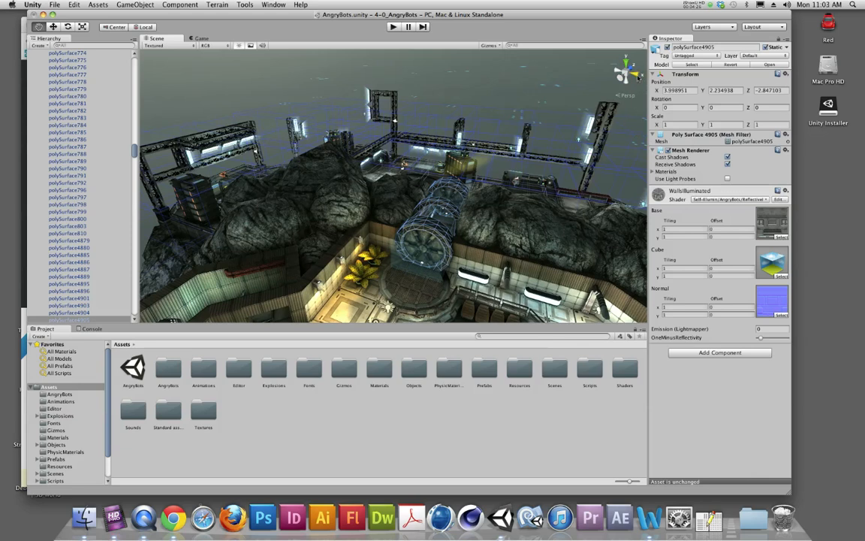
left_click(620, 70)
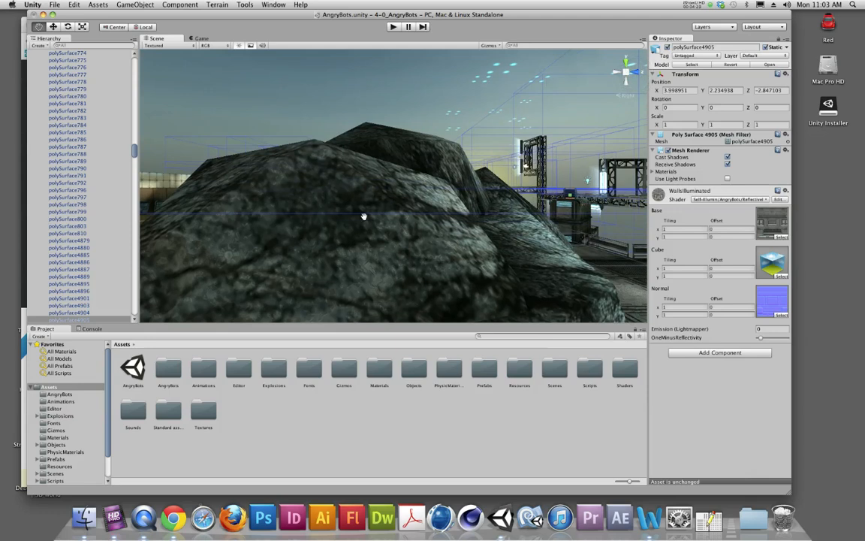
left_click_drag(315, 198, 600, 158)
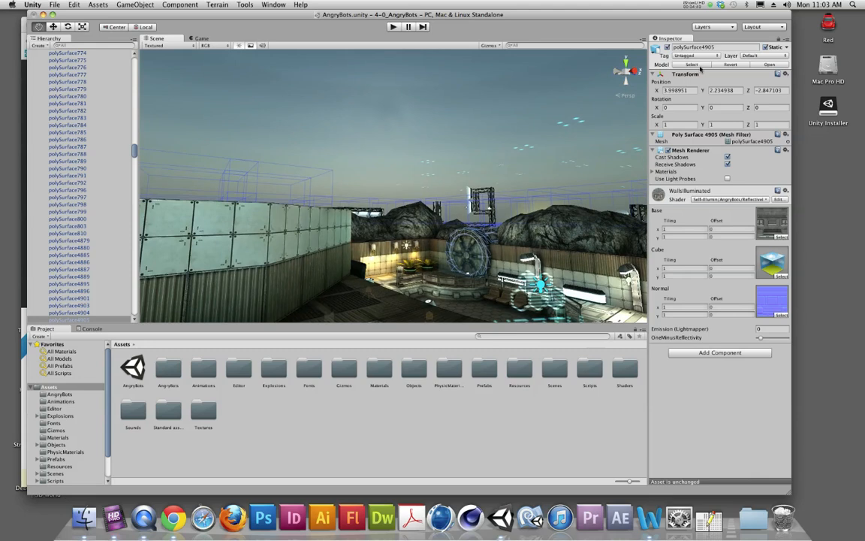
left_click_drag(480, 150, 538, 158, "alt")
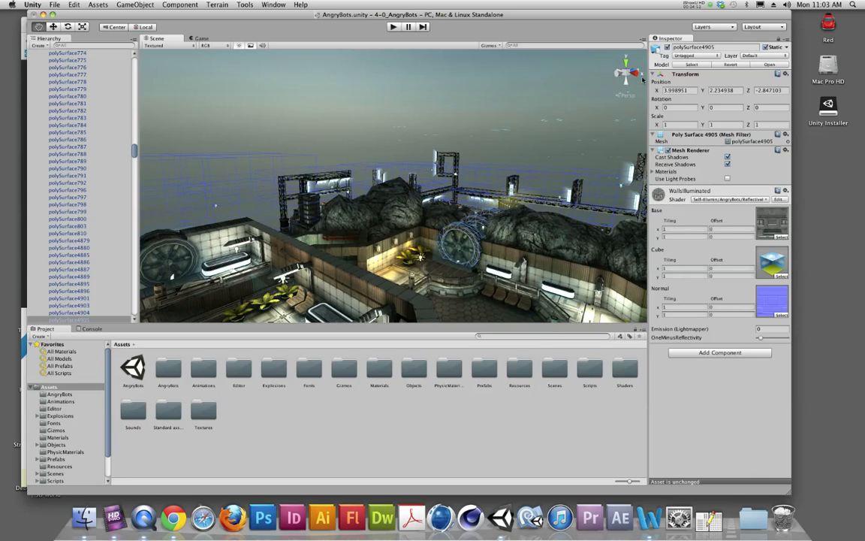
left_click_drag(473, 161, 635, 263, "alt")
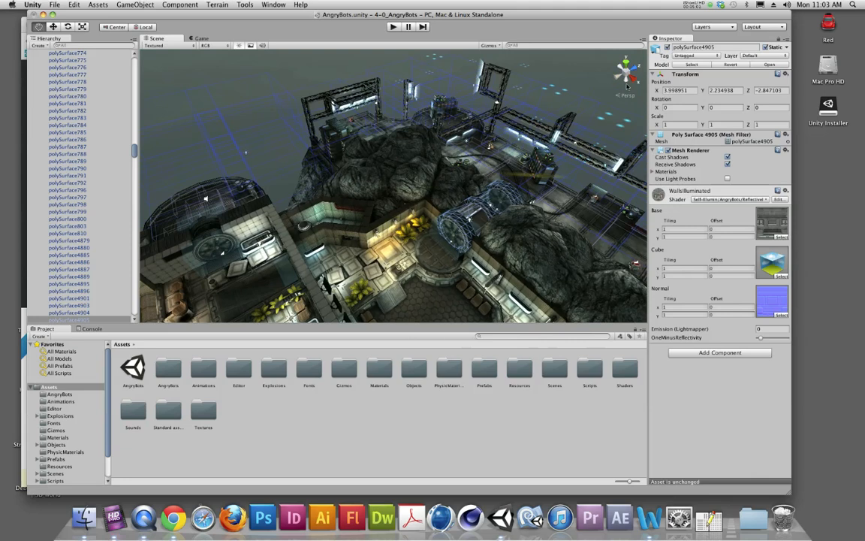
left_click_drag(566, 78, 426, 124, "alt")
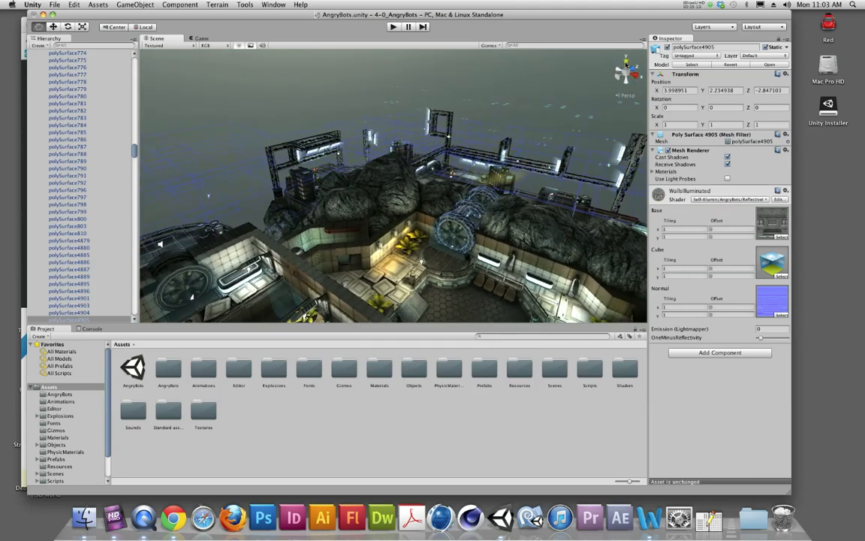
Step: View the level from the Top, and return to an angled perspective overlooking the tunnel and rooms
left_click(626, 66)
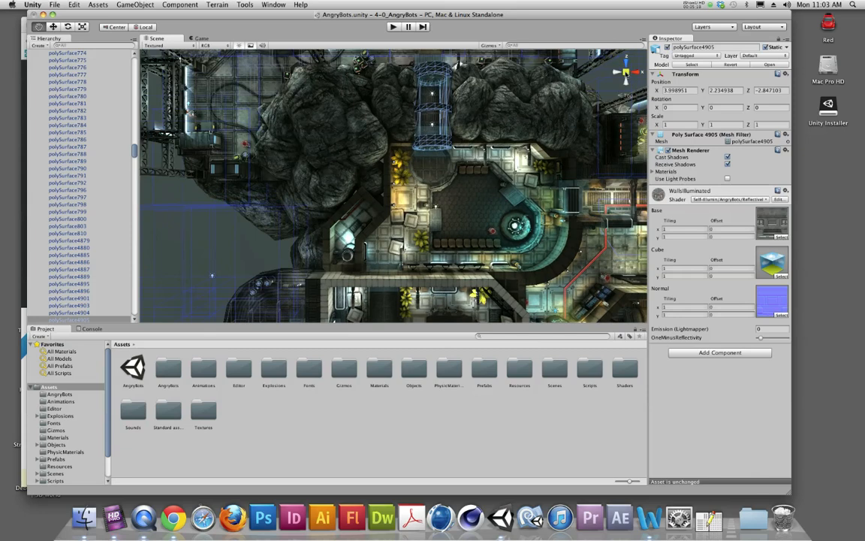
scroll(393, 186, "up", 2)
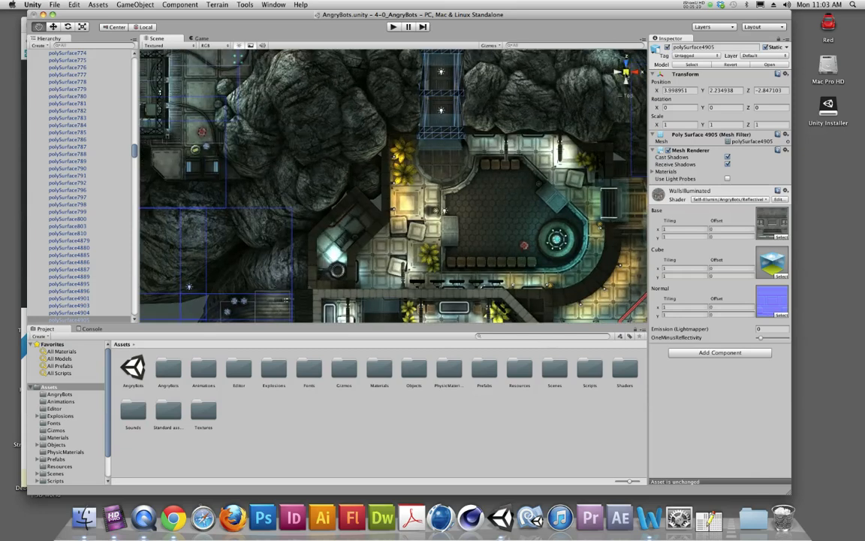
left_click(626, 74)
left_click(635, 72)
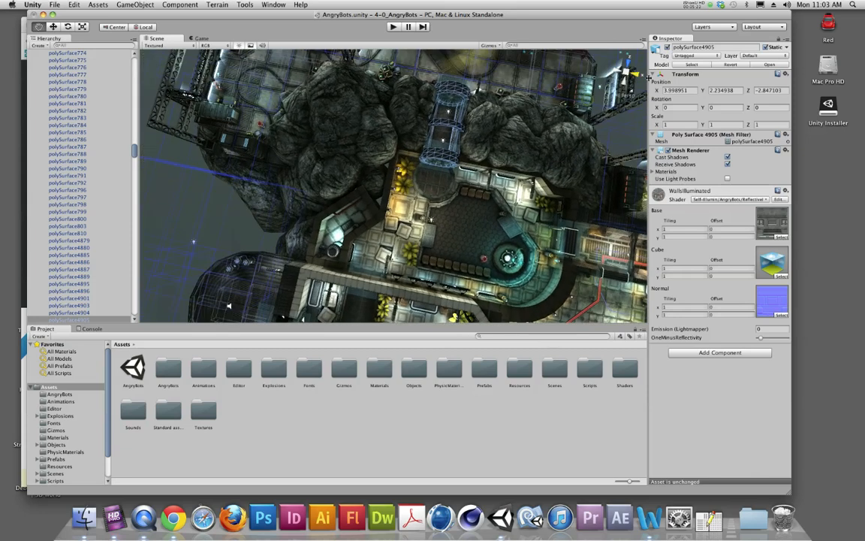
scroll(529, 86, "up", 2)
scroll(439, 225, "down", 4)
left_click_drag(439, 225, 427, 121, "alt")
left_click_drag(433, 76, 427, 113, "alt")
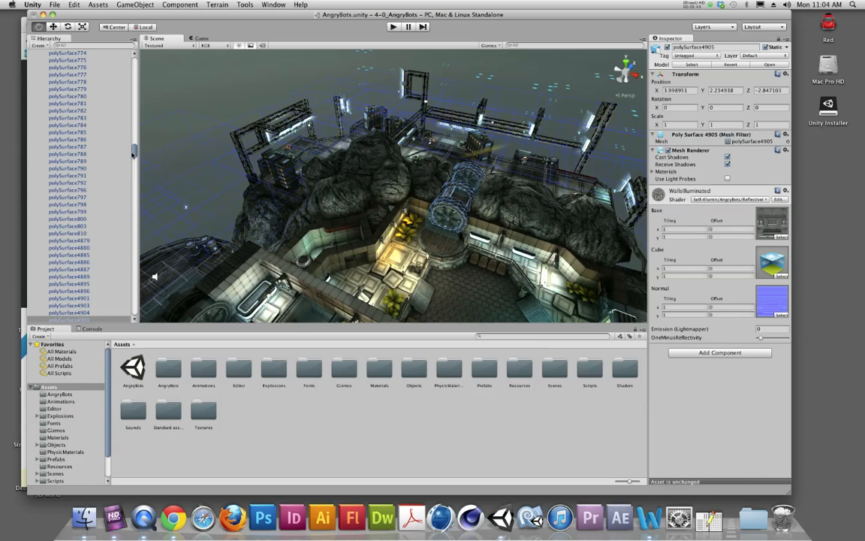
Step: Inspect the scene's upper hierarchy objects, including Environment(dynamic), BuzzerTable, RainEffects and Environment(semi-static)
left_click_drag(133, 152, 134, 70)
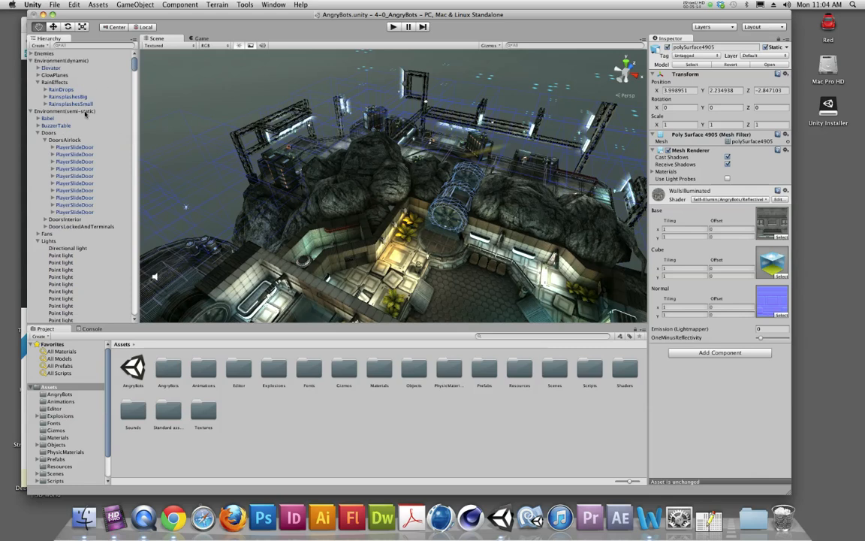
left_click(44, 54)
left_click(45, 60)
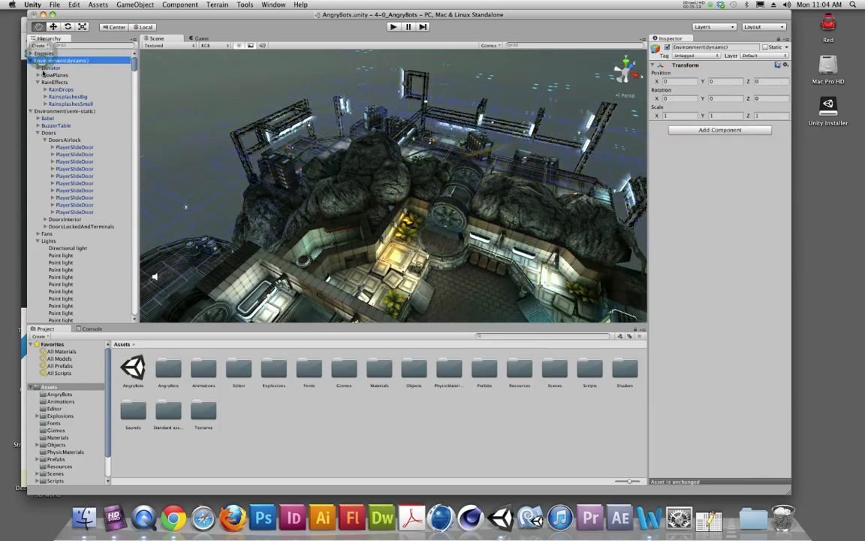
left_click(45, 110)
left_click(47, 125)
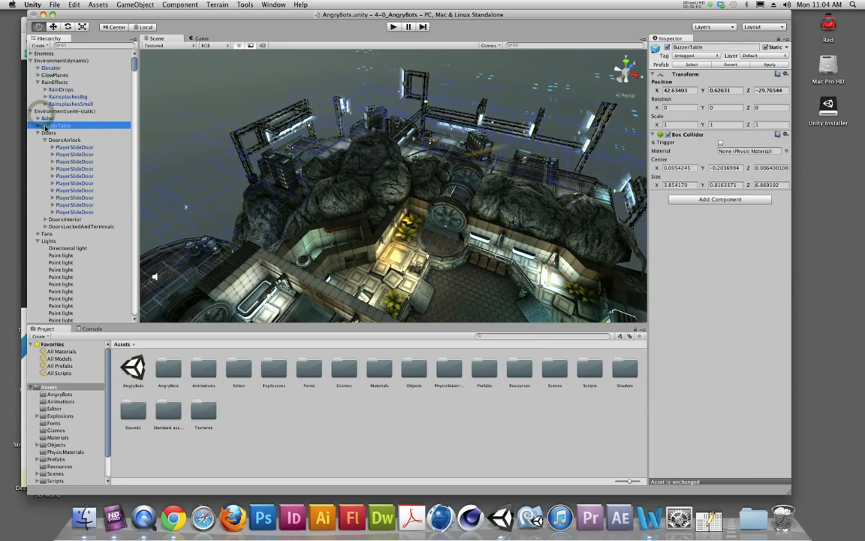
left_click(45, 83)
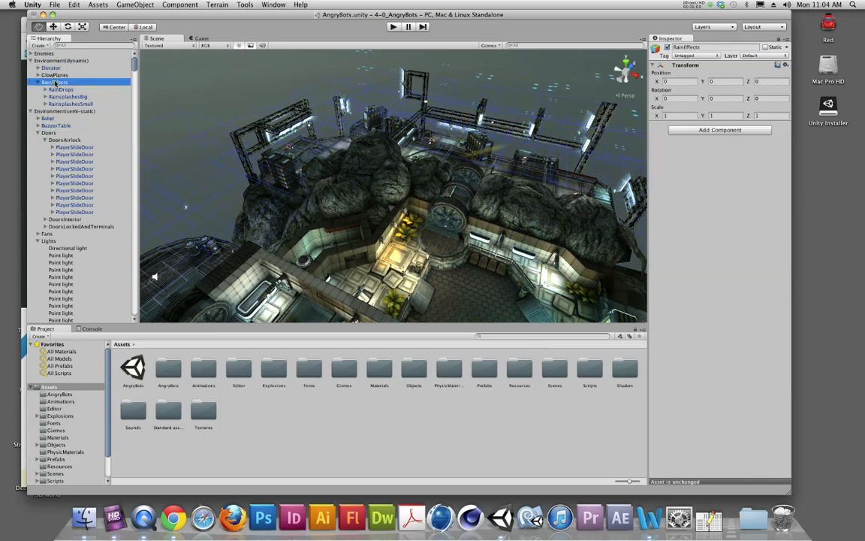
left_click(49, 111)
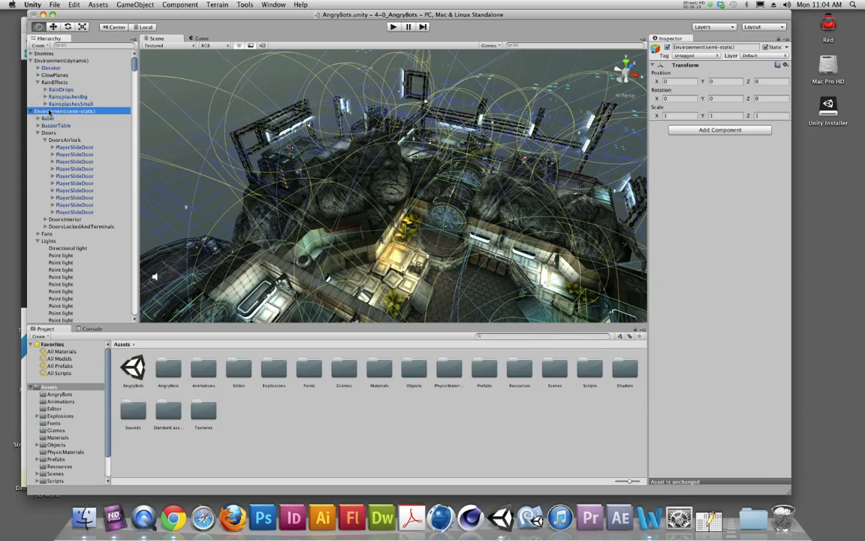
Step: Select the Lights group, browse its point lights in the hierarchy, and collapse the group
left_click(60, 226)
left_click(53, 240)
scroll(57, 248, "down", 10)
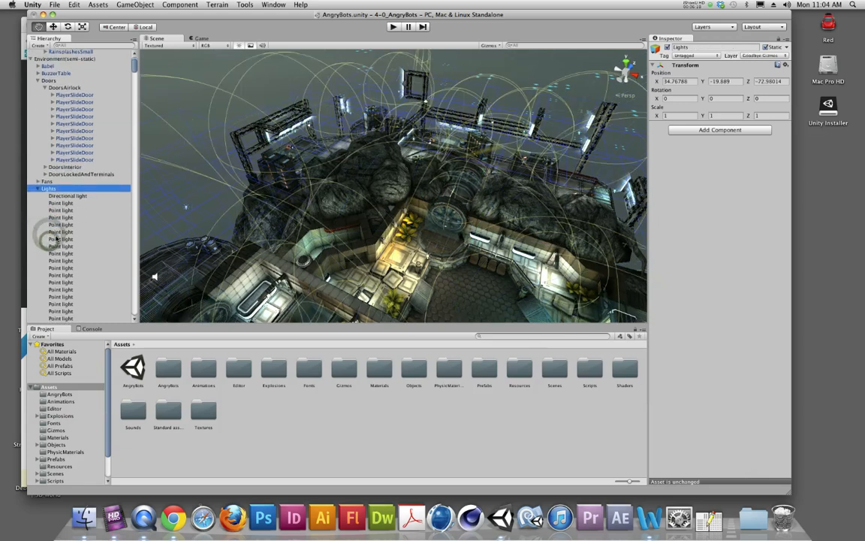
scroll(57, 278, "up", 10)
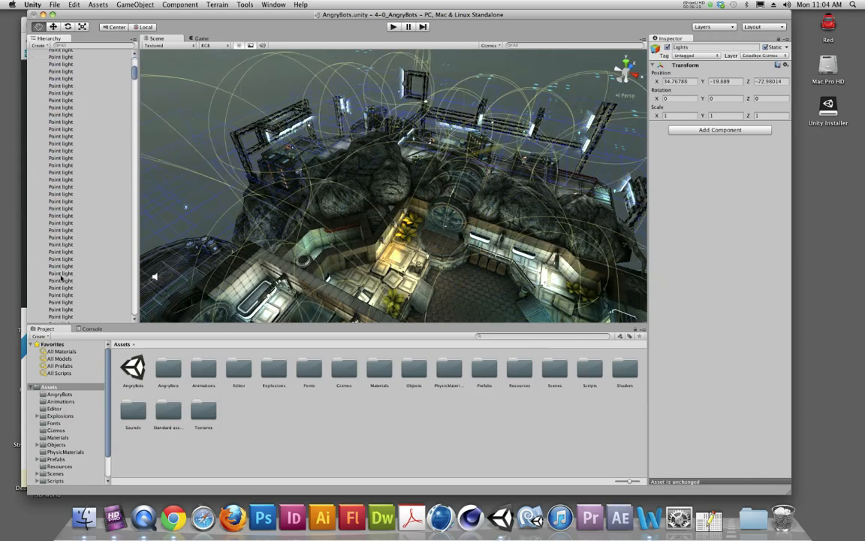
left_click(38, 241)
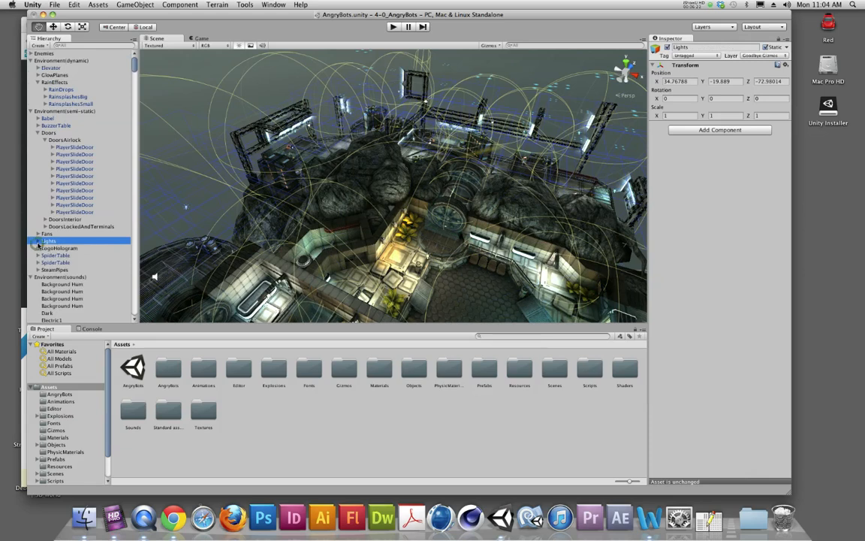
left_click(38, 241)
left_click(38, 241)
left_click(38, 241)
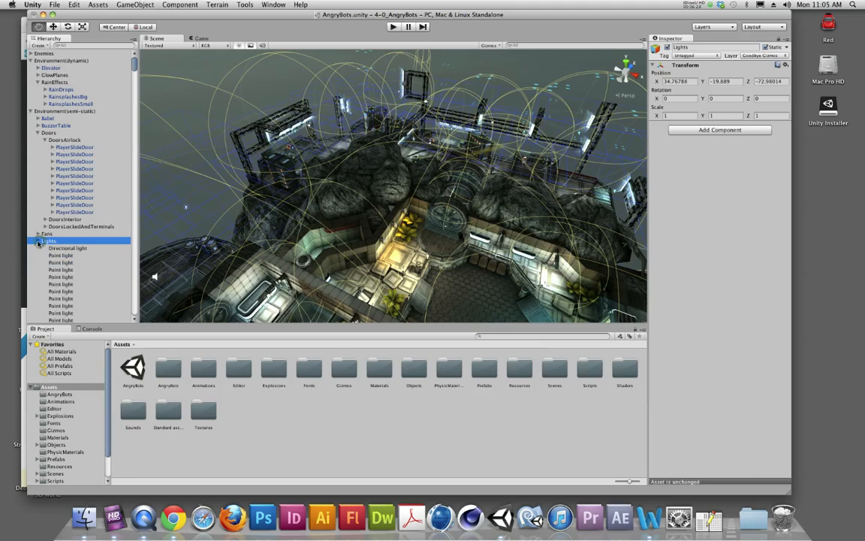
left_click(38, 241)
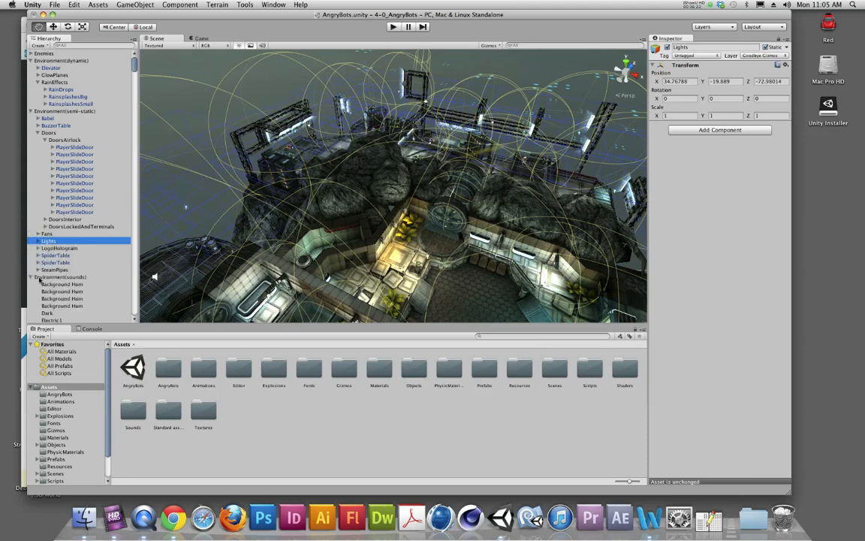
Step: Expand the SteamPipes group to view its child objects and collapse it again
scroll(45, 256, "down", 3)
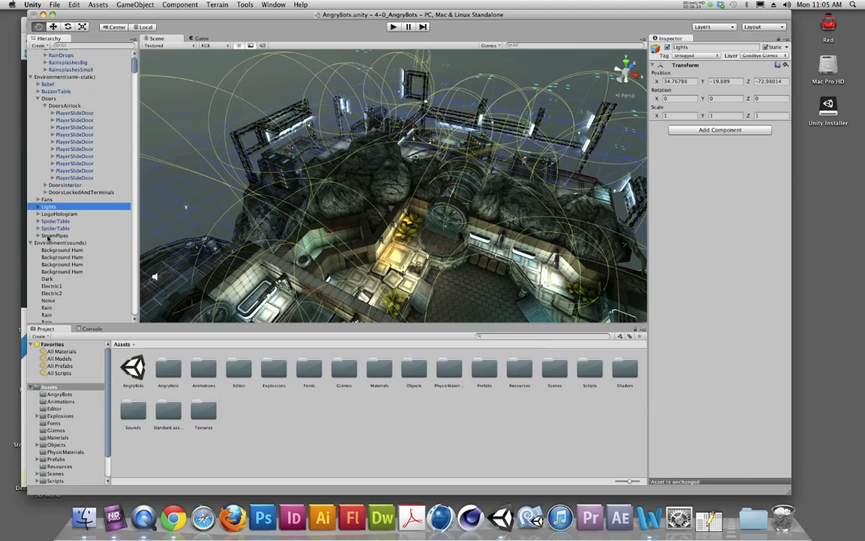
left_click(36, 235)
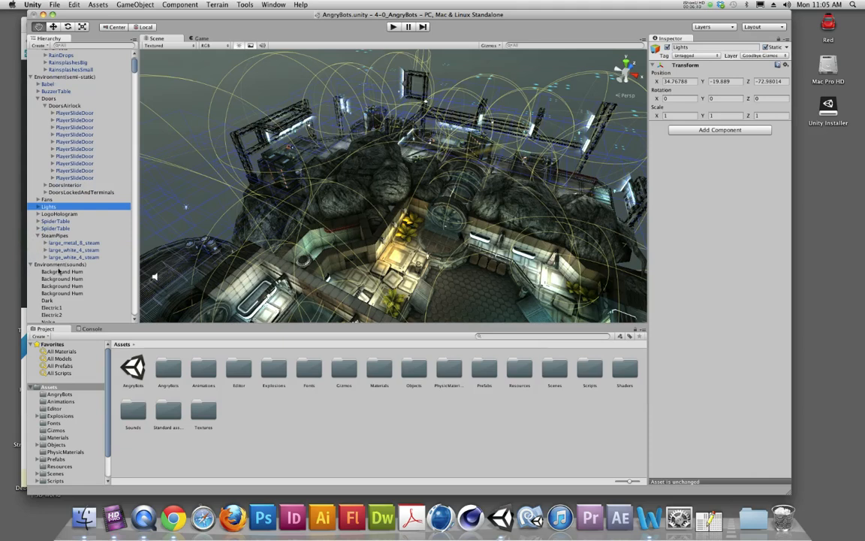
left_click(37, 236)
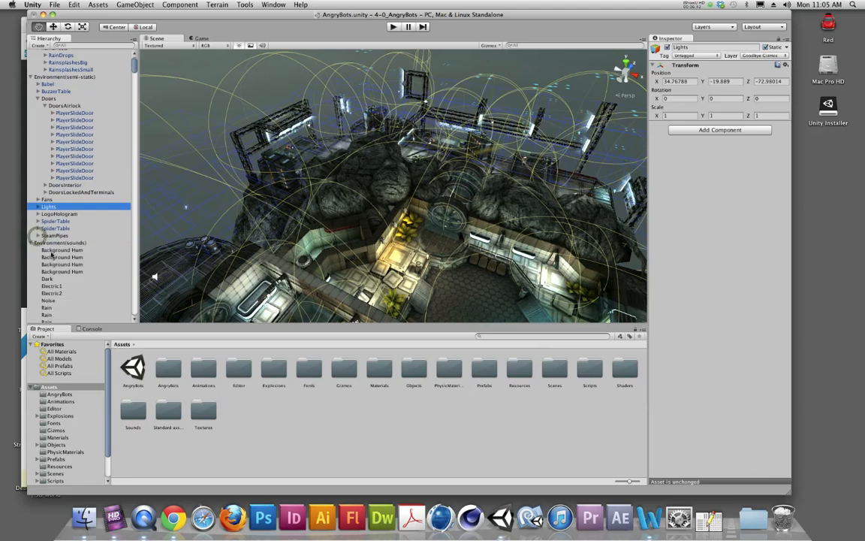
Step: Inspect several hierarchy objects, including Environment(sounds) and Babel, ending with the audio components of the first Background Hum
left_click(50, 243)
left_click(53, 227)
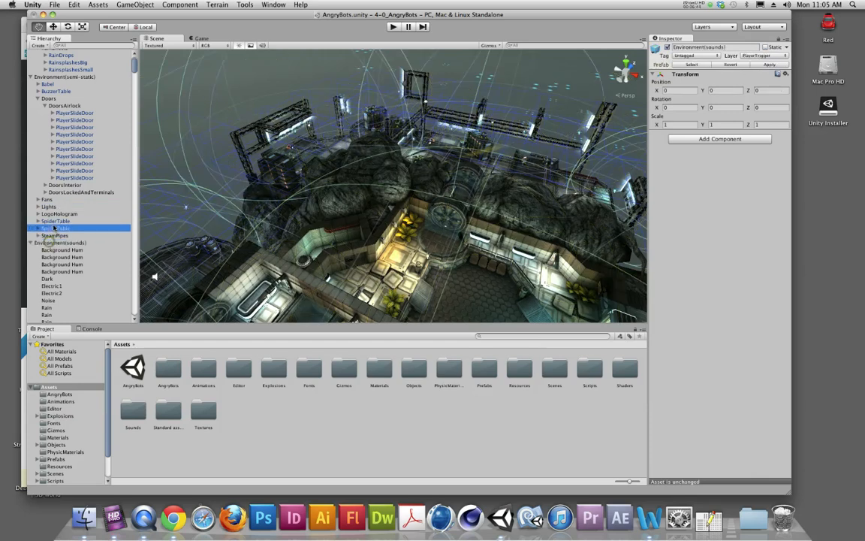
left_click(54, 162)
left_click(60, 106)
left_click(56, 91)
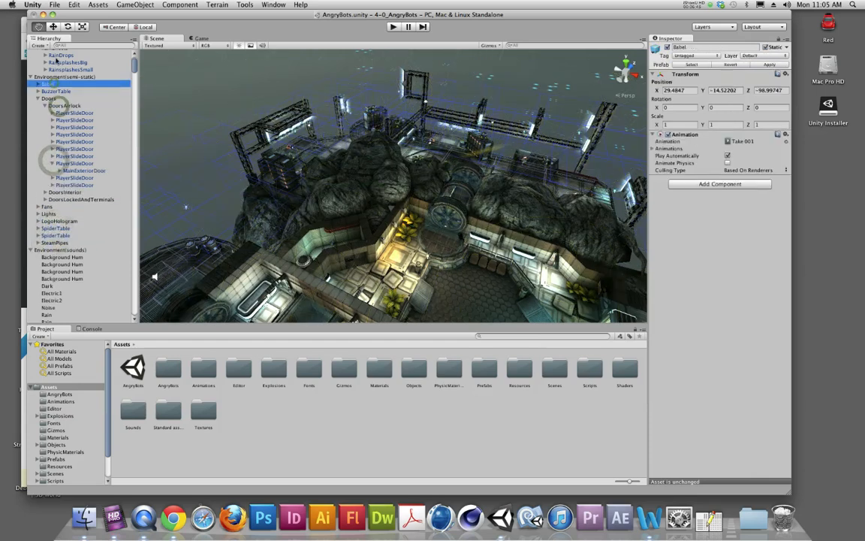
left_click(60, 55)
left_click(60, 249)
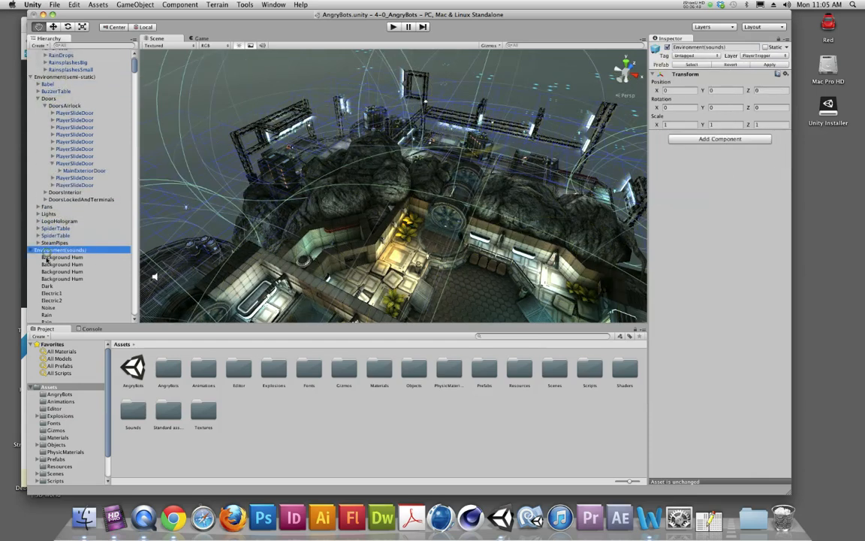
left_click(60, 257)
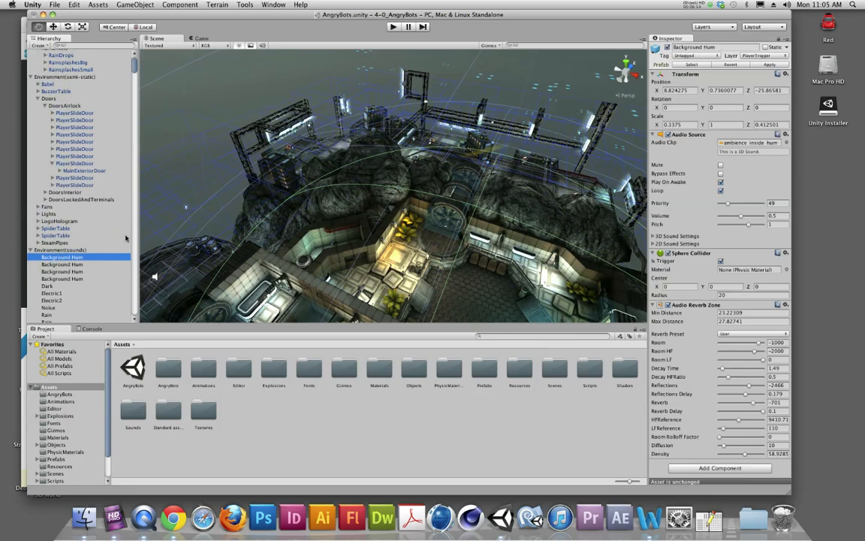
Step: Expand the Lights group, select the fifth point light and frame it in the scene view to examine its light properties
scroll(397, 213, "down", 5)
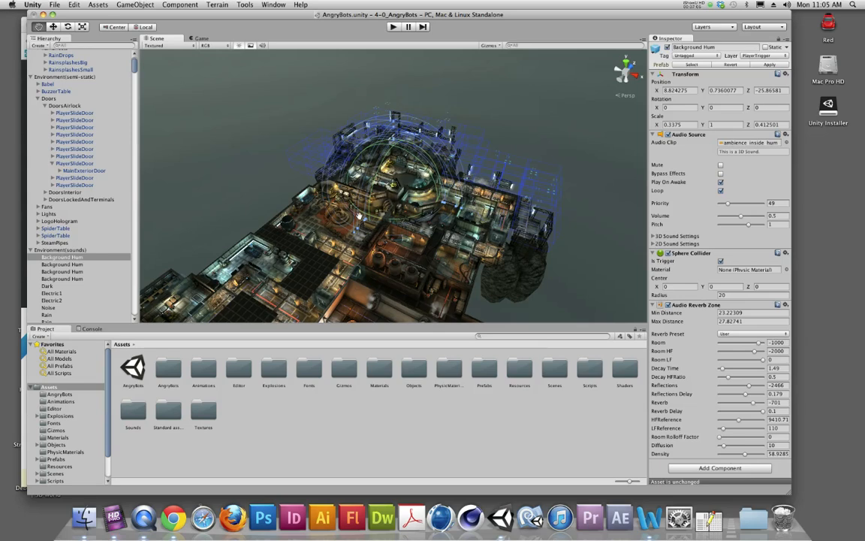
left_click(49, 214)
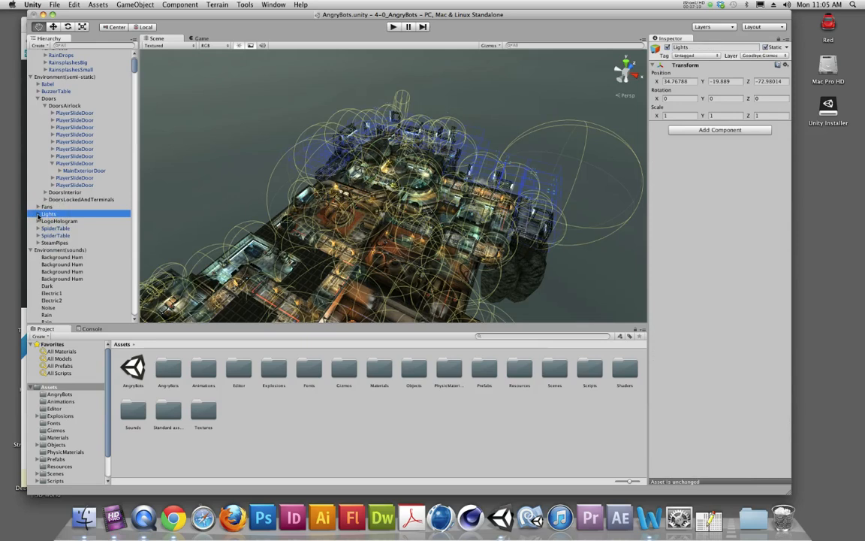
left_click(37, 215)
left_click(52, 257)
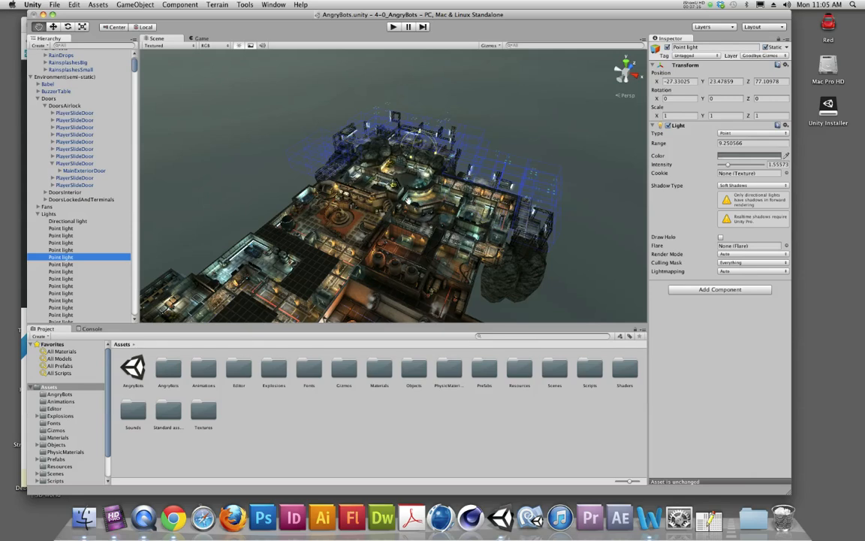
key("f")
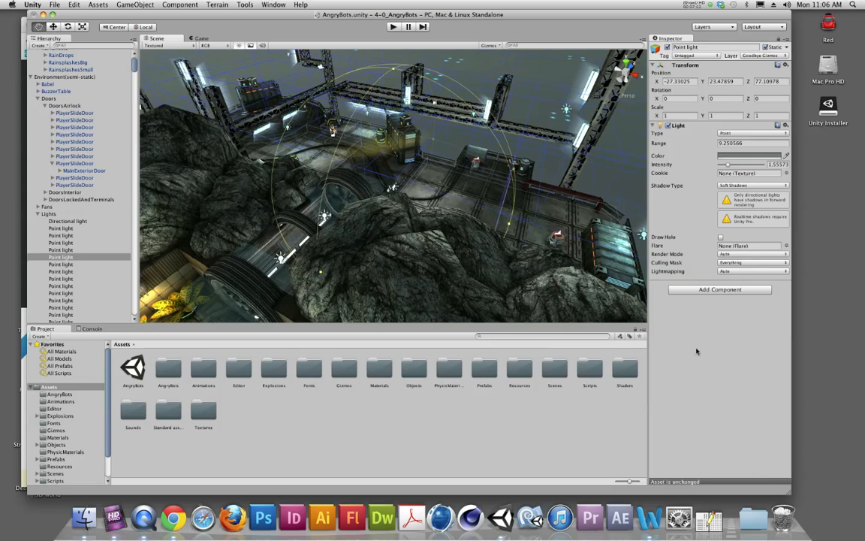
Step: Inspect the properties of BuzzerTable, Environment(semi-static), and the Elevator with its TriggerToGoDown child object
left_click(56, 90)
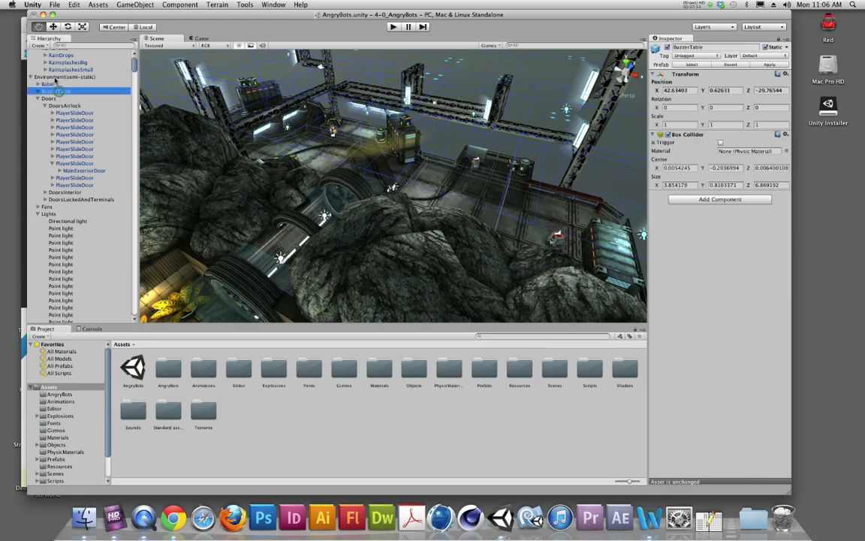
left_click(54, 78)
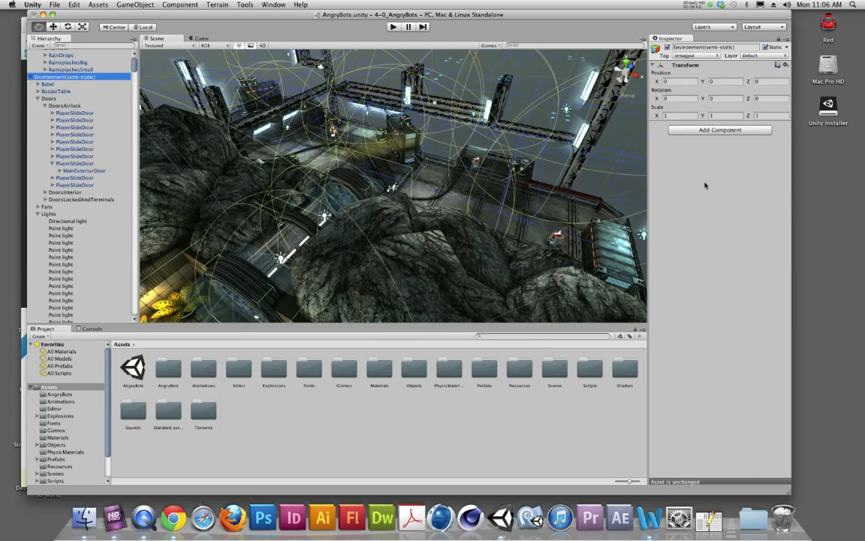
scroll(68, 166, "up", 3)
left_click(49, 68)
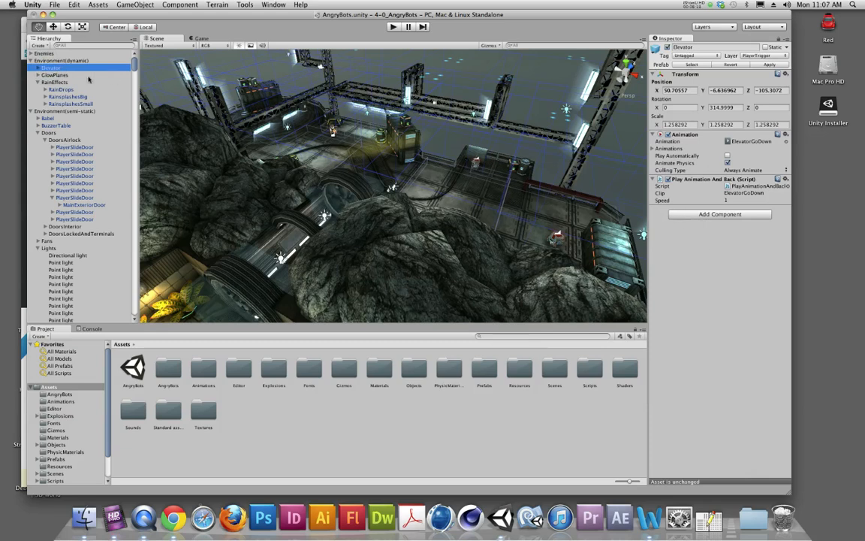
left_click(38, 67)
left_click(70, 82)
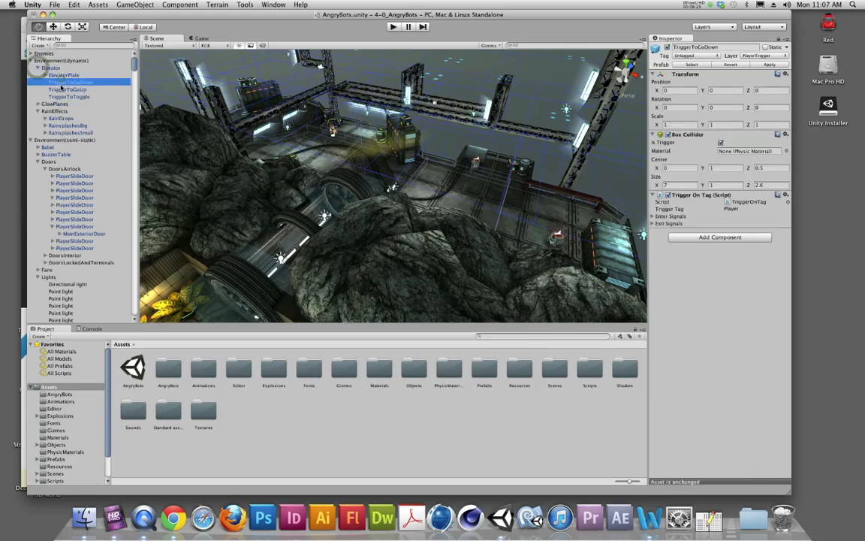
Step: Select the third point light in the Lights group and examine its Transform and Light properties
scroll(60, 75, "down", 3)
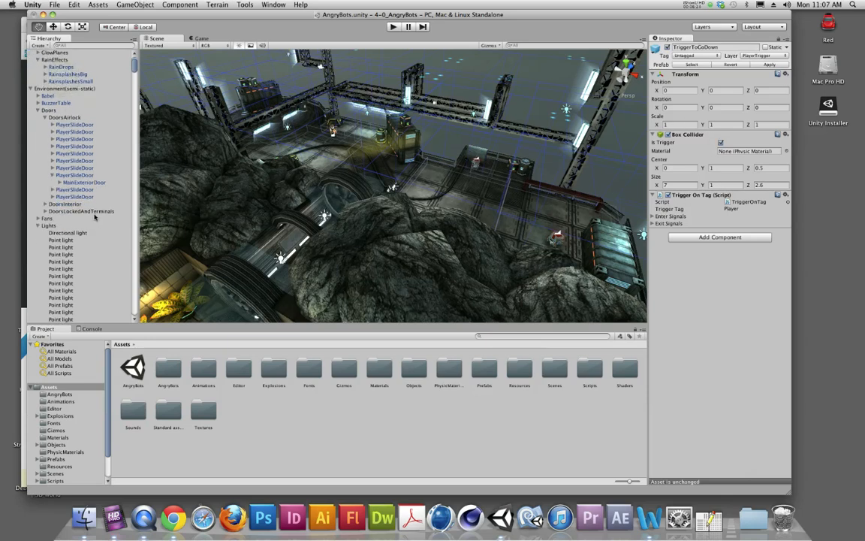
left_click(63, 254)
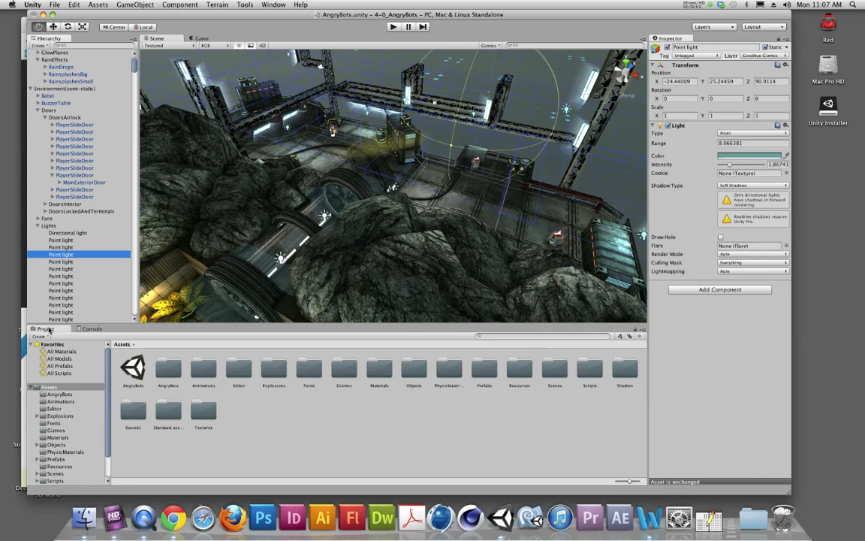
key("F9")
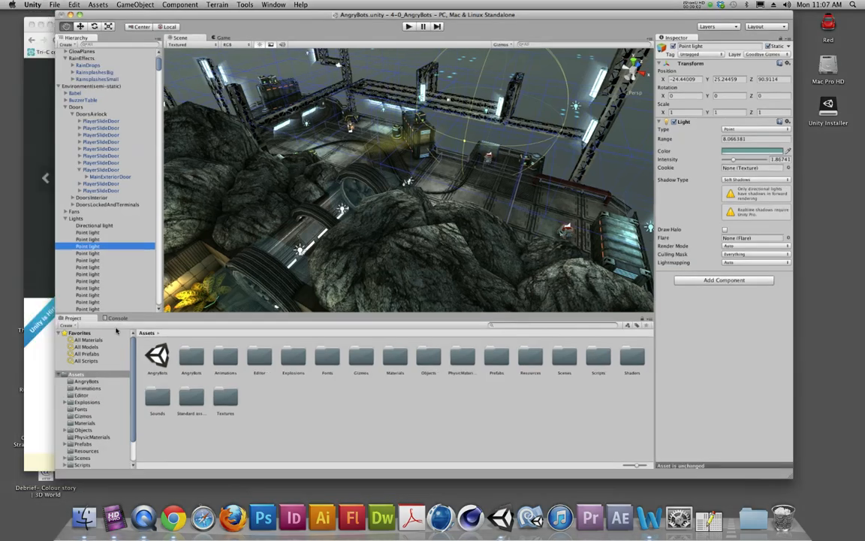
left_click(696, 165)
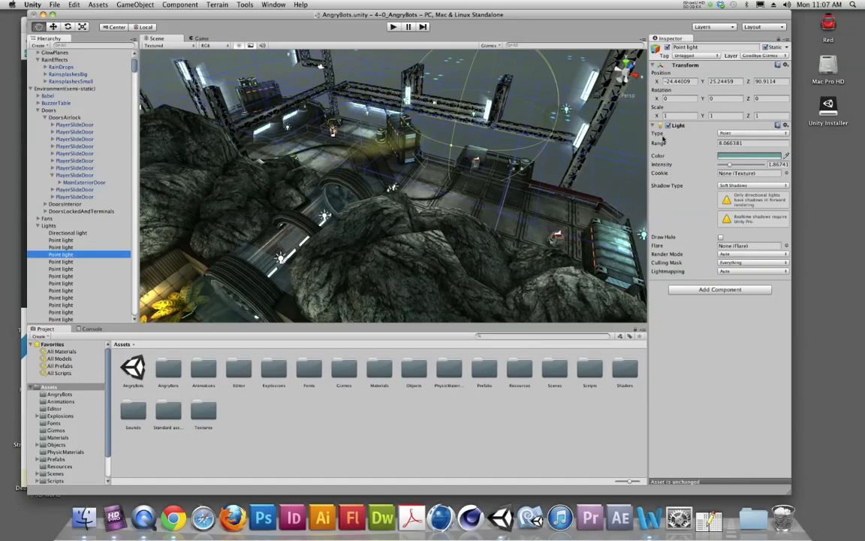